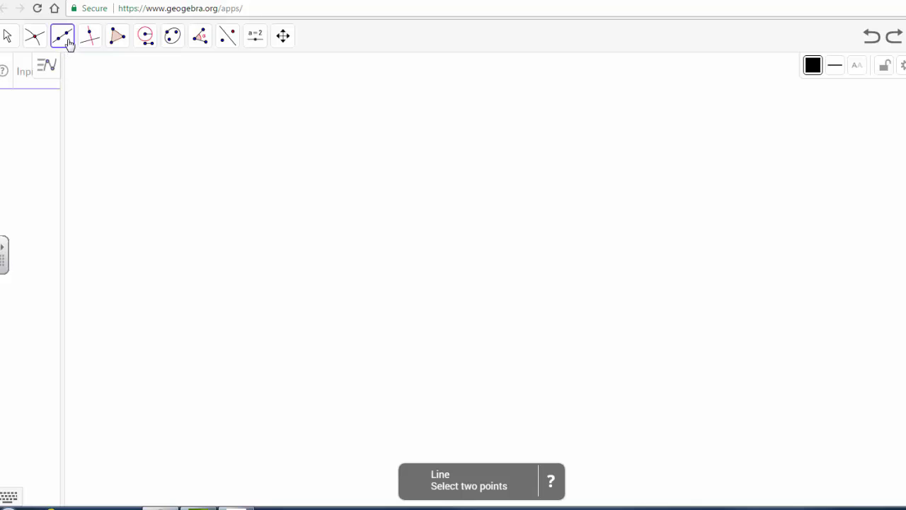
Step: Draw a line rising gently to the right through two points, with a Compass circle of their separation centred on the right-hand point
{"action": "left_click", "coordinate": [229, 358]}
{"action": "left_click", "coordinate": [412, 318]}
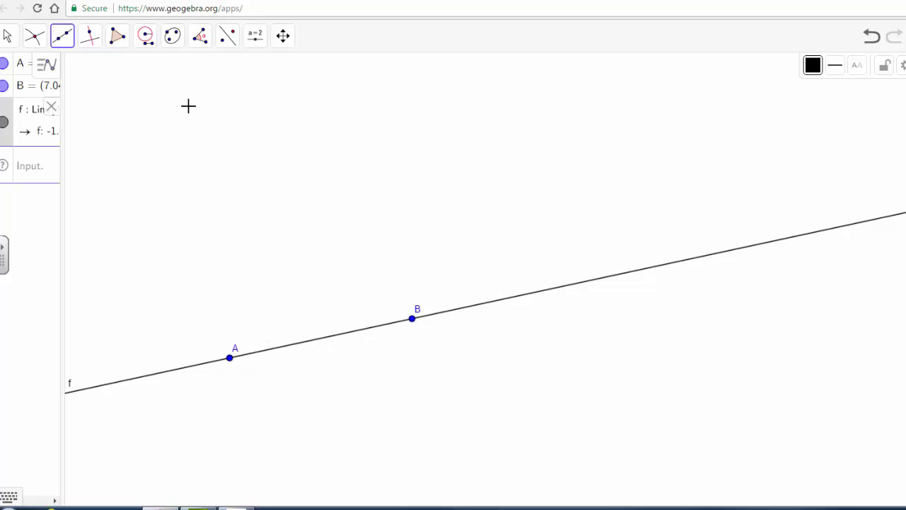
{"action": "left_click", "coordinate": [145, 34]}
{"action": "left_click", "coordinate": [170, 99]}
{"action": "left_click", "coordinate": [177, 134]}
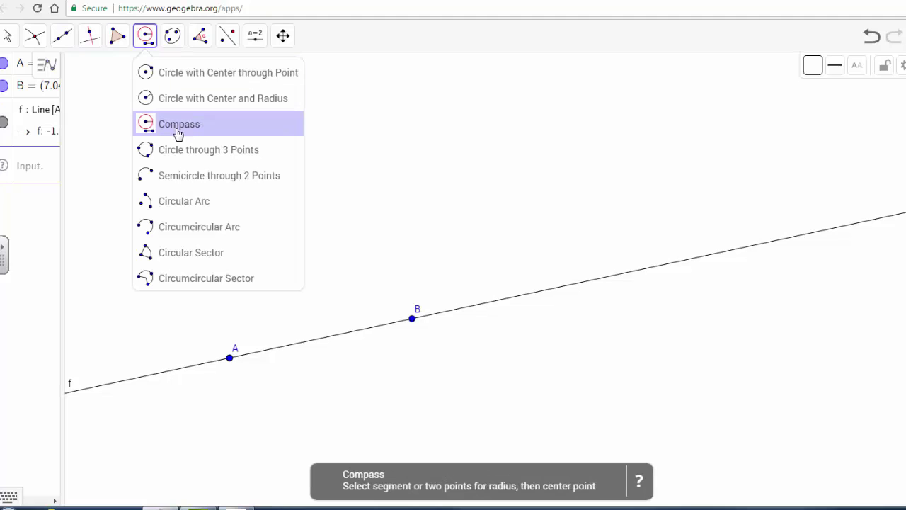
{"action": "left_click", "coordinate": [413, 319]}
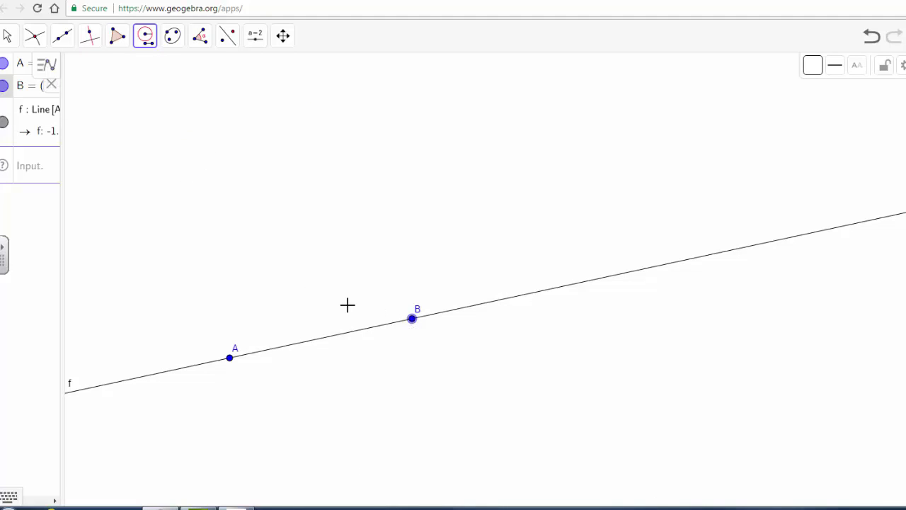
{"action": "left_click", "coordinate": [236, 361]}
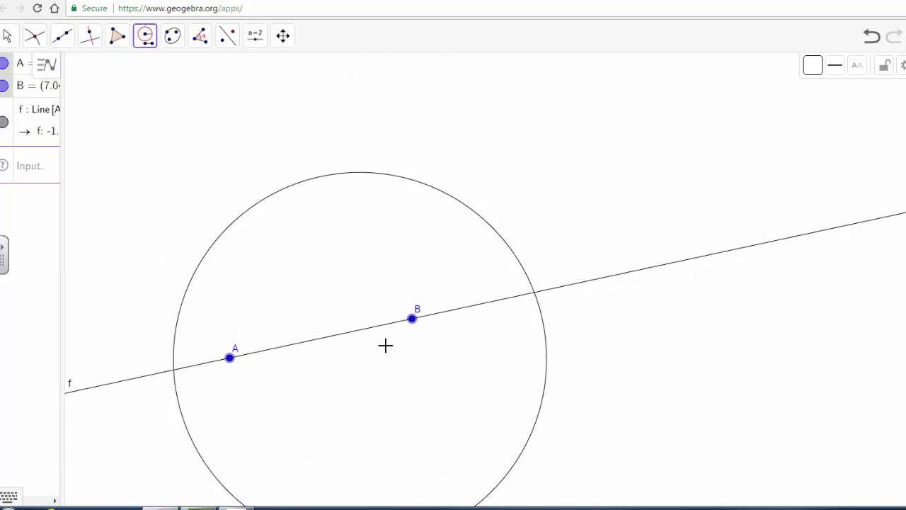
{"action": "left_click", "coordinate": [413, 319]}
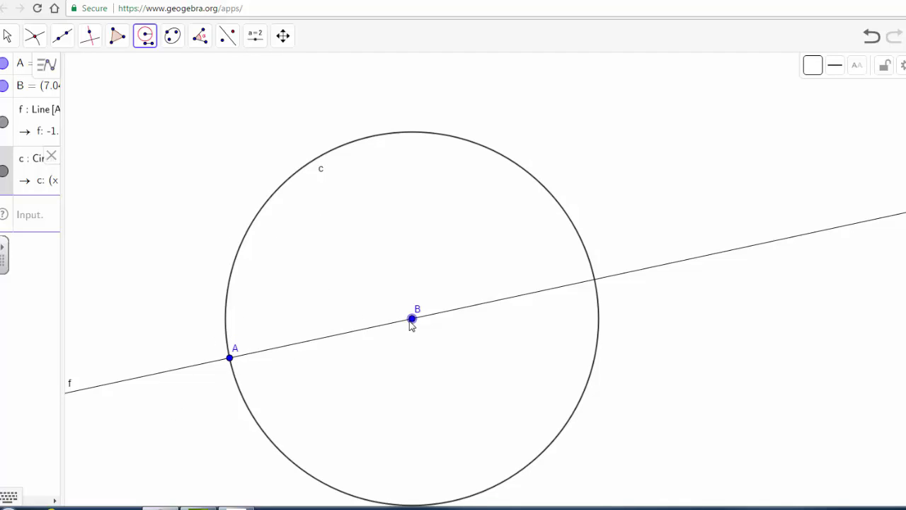
Step: Add a second Compass circle with radius AB, centred on point A
{"action": "left_click", "coordinate": [413, 319]}
{"action": "left_click", "coordinate": [230, 357]}
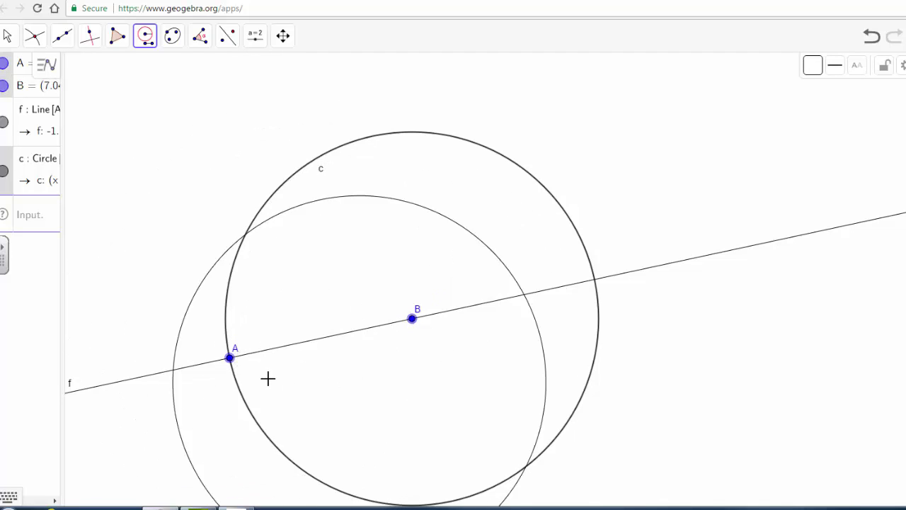
{"action": "left_click", "coordinate": [230, 359]}
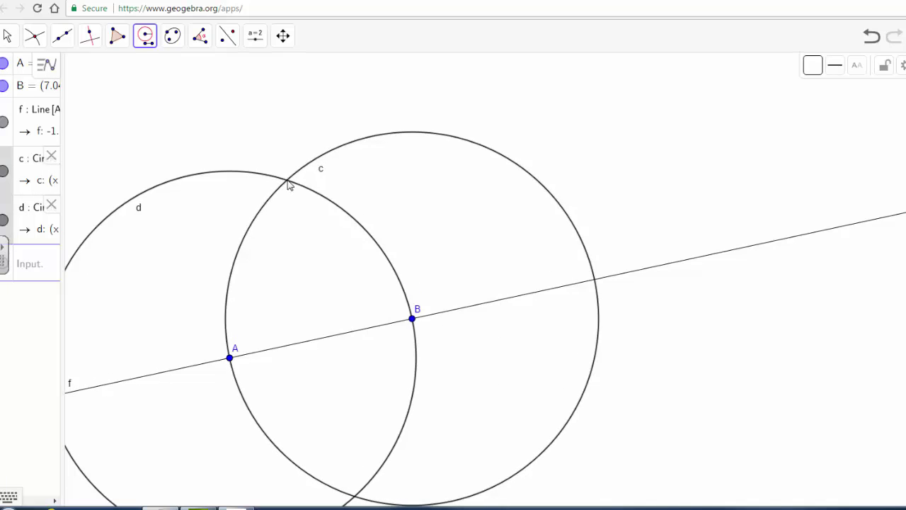
Step: Create the intersection points of the two circles centred on A and B with the Intersect tool
{"action": "left_click", "coordinate": [34, 36]}
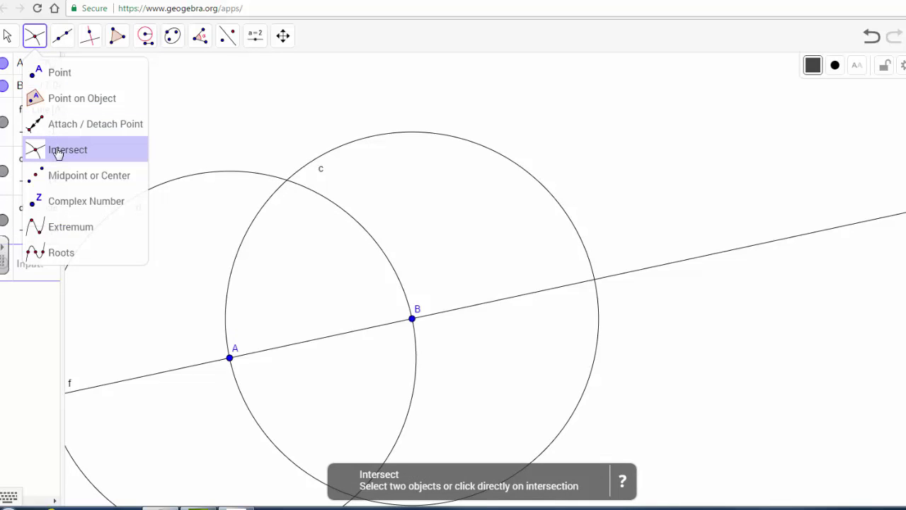
{"action": "left_click", "coordinate": [58, 152]}
{"action": "left_click", "coordinate": [222, 171]}
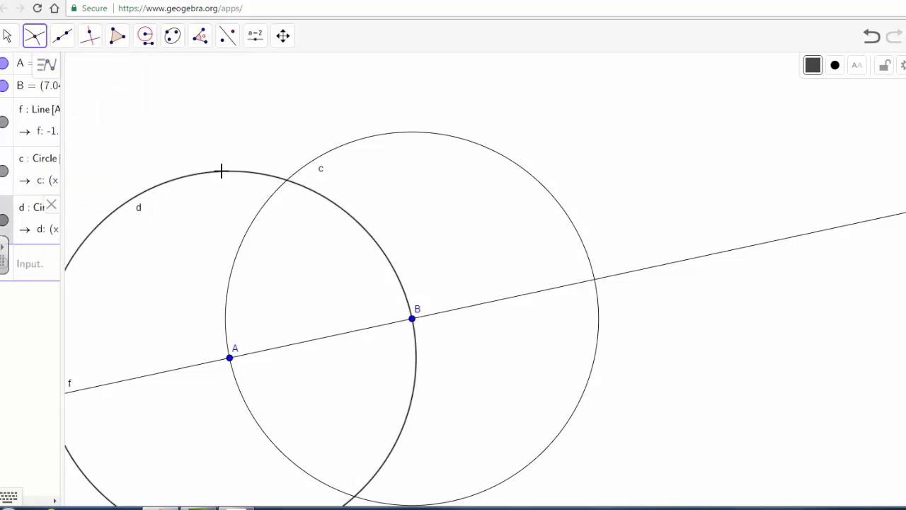
{"action": "left_click", "coordinate": [261, 207]}
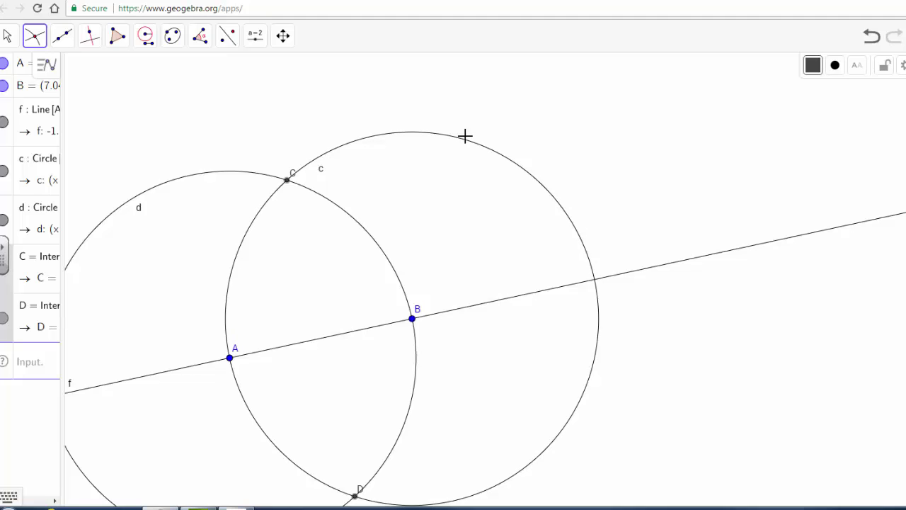
Step: Construct a Compass circle with radius AC, centred on the upper intersection point C
{"action": "left_click", "coordinate": [145, 35]}
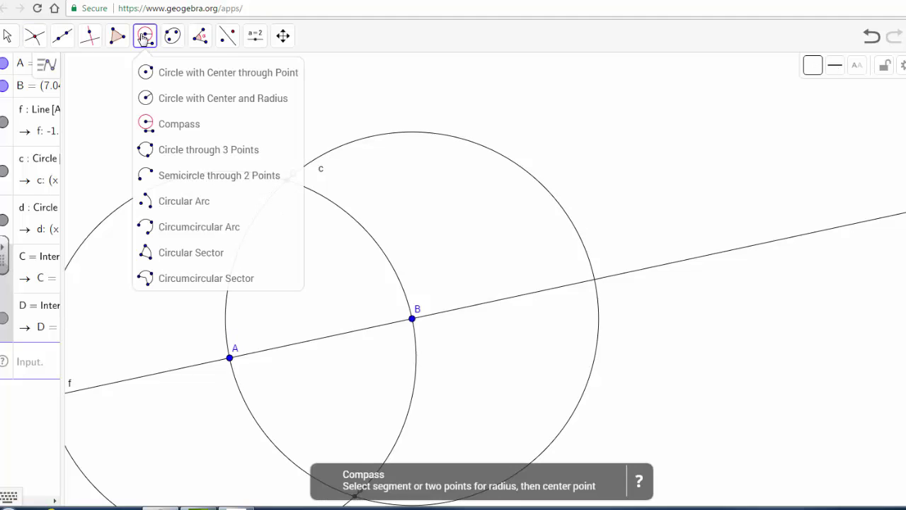
{"action": "left_click", "coordinate": [177, 124]}
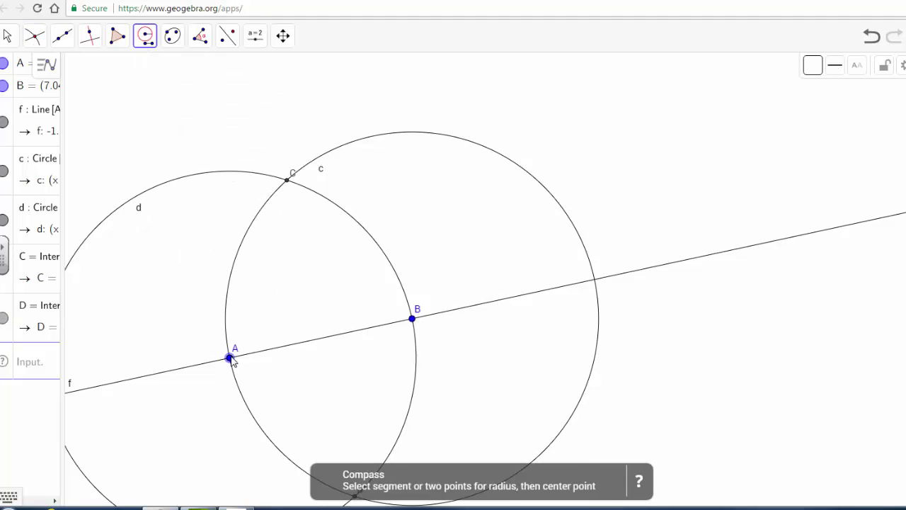
{"action": "left_click", "coordinate": [230, 358]}
{"action": "left_click", "coordinate": [287, 179]}
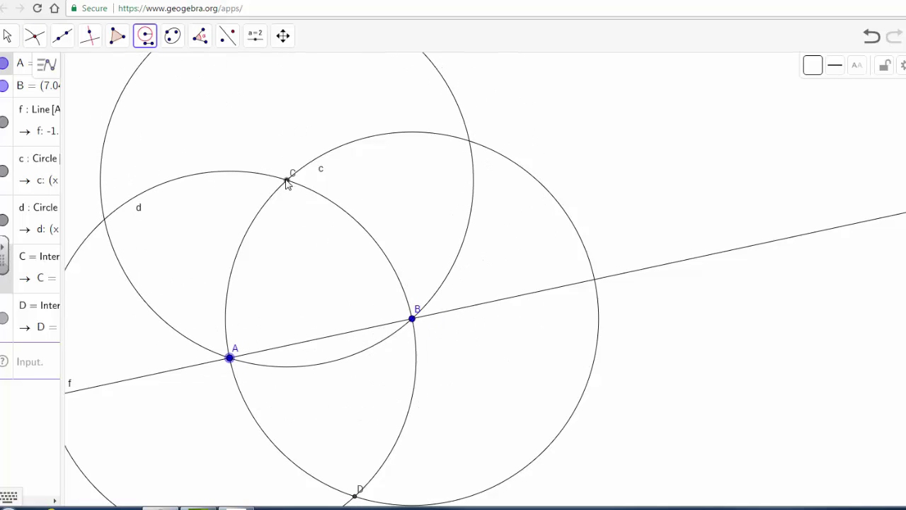
{"action": "left_click", "coordinate": [287, 181]}
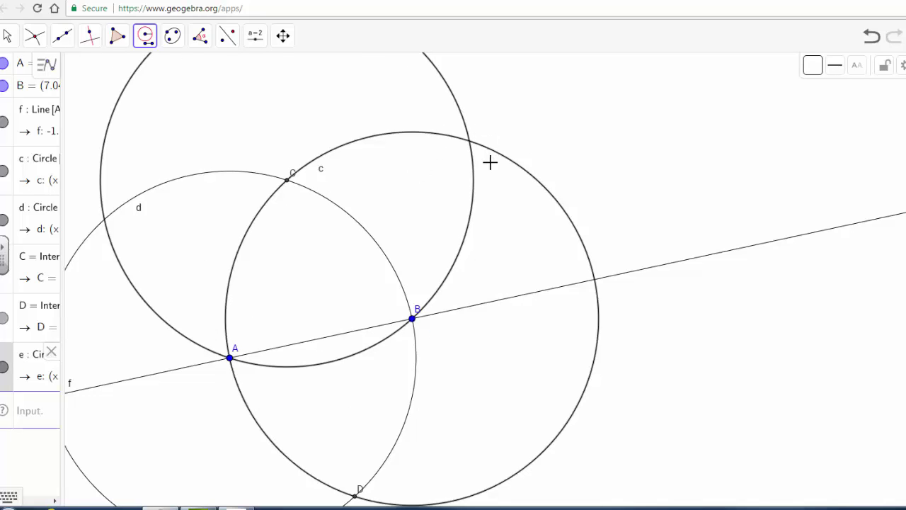
Step: Create the intersection points of the circle centred on C and the circle centred on B
{"action": "left_click", "coordinate": [473, 146]}
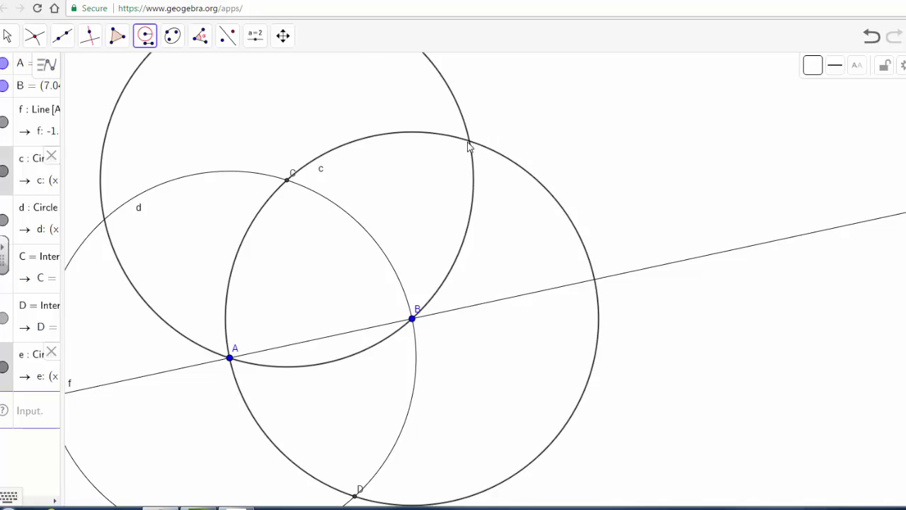
{"action": "left_click", "coordinate": [34, 35]}
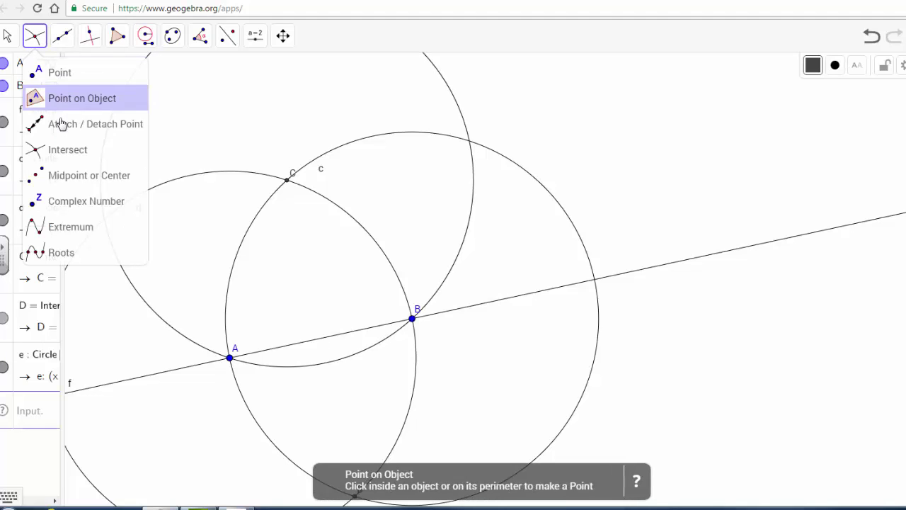
{"action": "left_click", "coordinate": [63, 150]}
{"action": "left_click", "coordinate": [453, 97]}
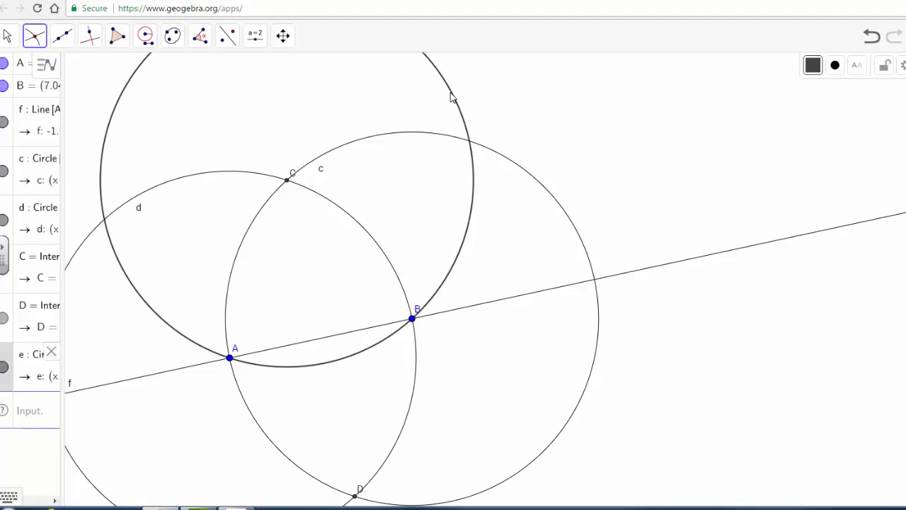
{"action": "left_click", "coordinate": [432, 138]}
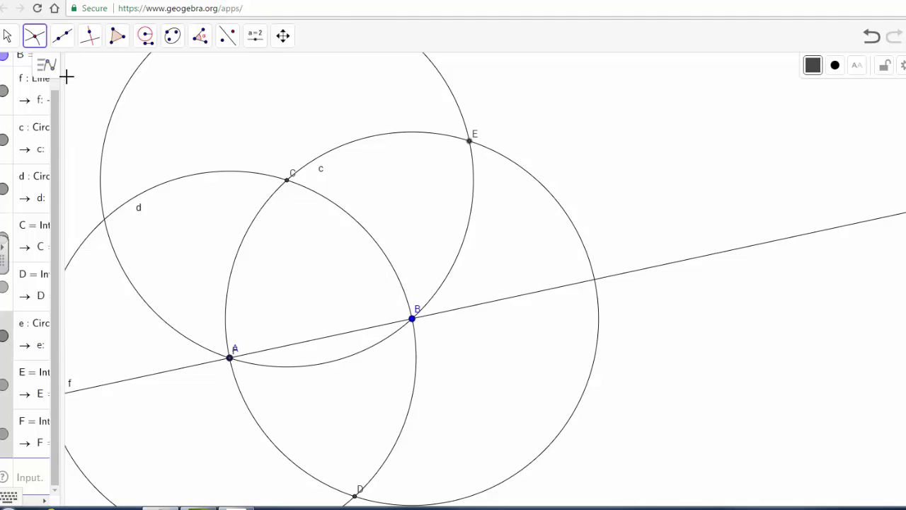
Step: Draw a thick, solid dark red segment from point A to point C
{"action": "left_click", "coordinate": [66, 36]}
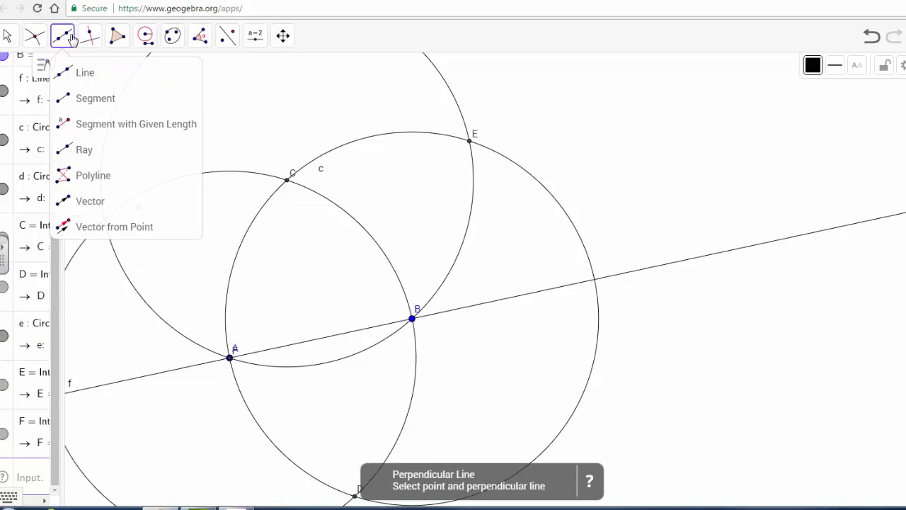
{"action": "left_click", "coordinate": [83, 104]}
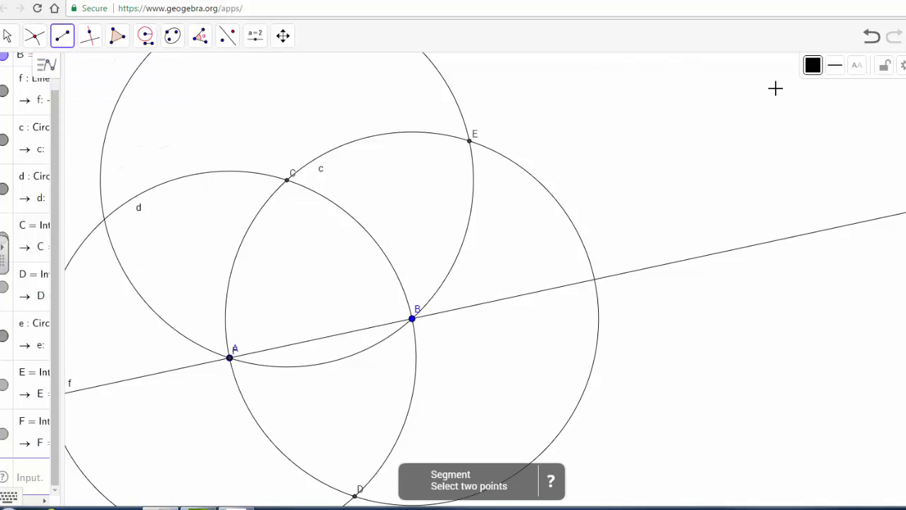
{"action": "left_click", "coordinate": [815, 71]}
{"action": "left_click", "coordinate": [901, 89]}
{"action": "left_click", "coordinate": [835, 65]}
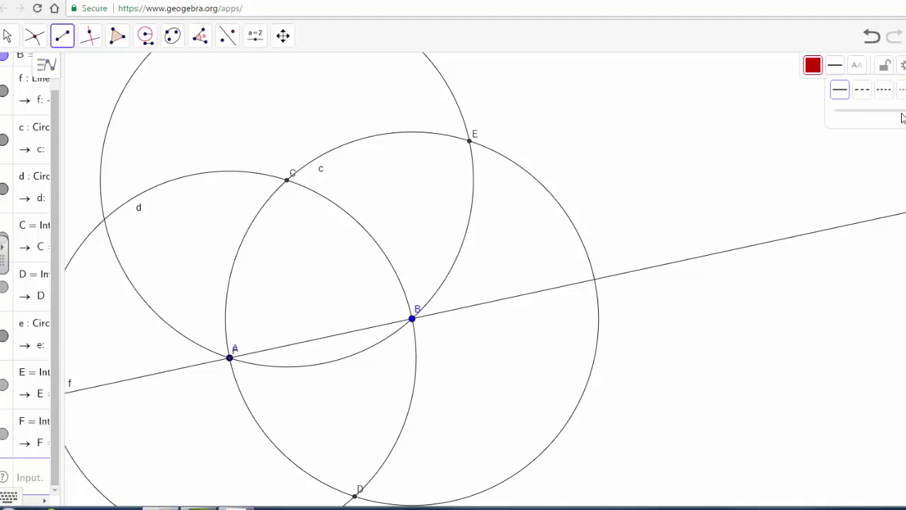
{"action": "left_click", "coordinate": [230, 357]}
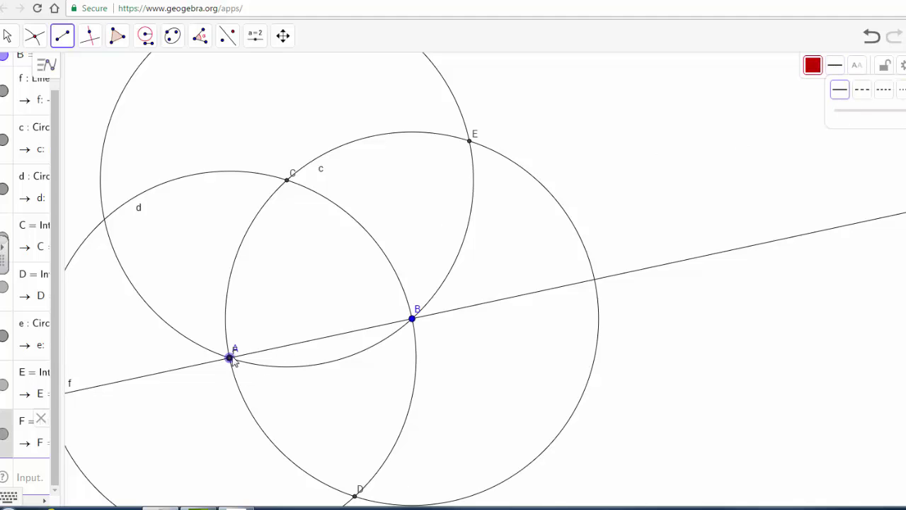
{"action": "left_click", "coordinate": [286, 180]}
Step: Complete the rhombus outline with matching red segments from C to E, E to B and B to A
{"action": "left_click", "coordinate": [286, 180]}
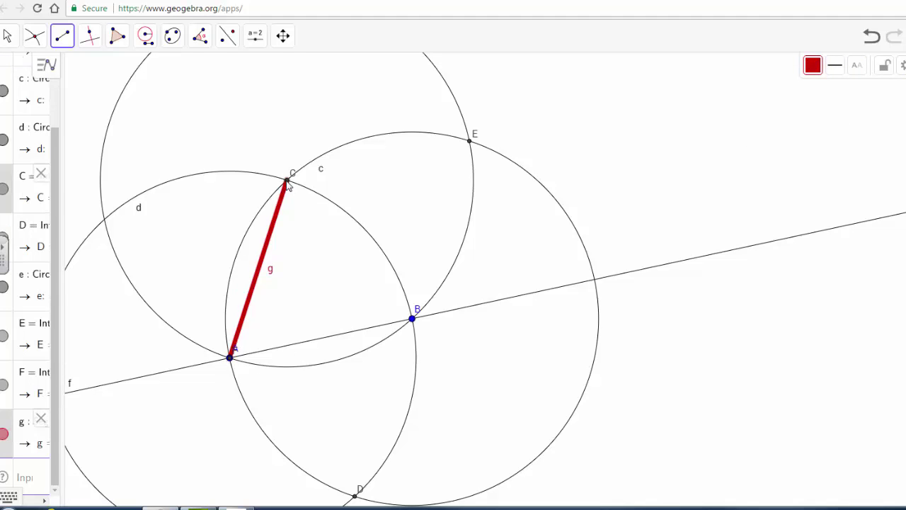
{"action": "left_click", "coordinate": [470, 142]}
{"action": "left_click", "coordinate": [470, 142]}
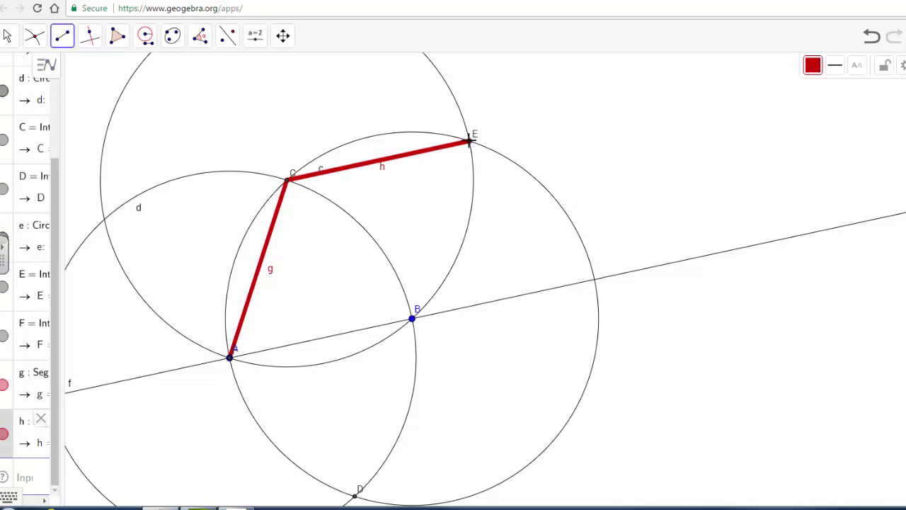
{"action": "left_click", "coordinate": [413, 319]}
{"action": "left_click", "coordinate": [412, 318]}
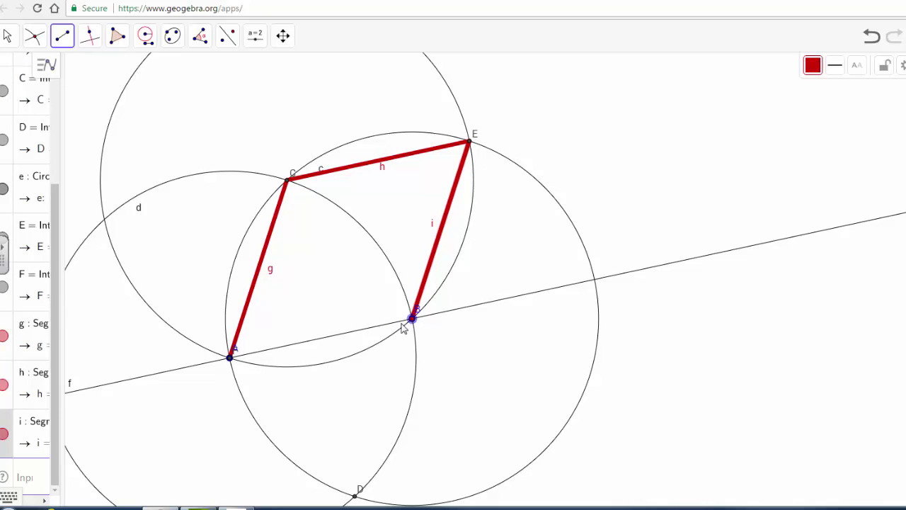
{"action": "left_click", "coordinate": [230, 357]}
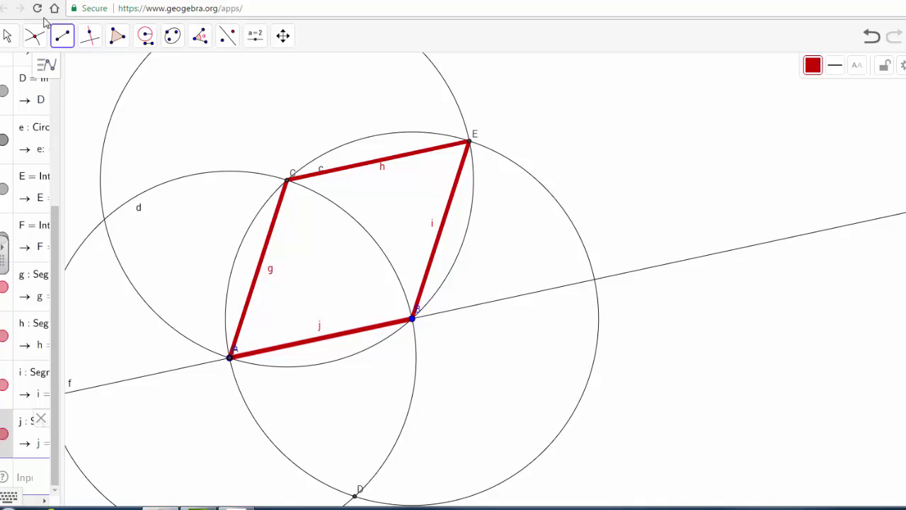
Step: Reload the page to discard the rhombus construction, and hide the axes and grid in the new blank view
{"action": "left_click", "coordinate": [39, 9]}
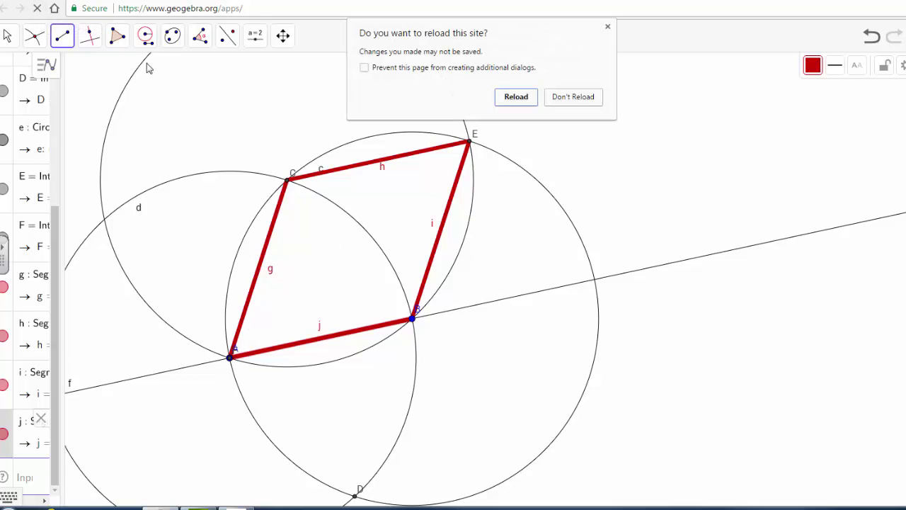
{"action": "left_click", "coordinate": [516, 96]}
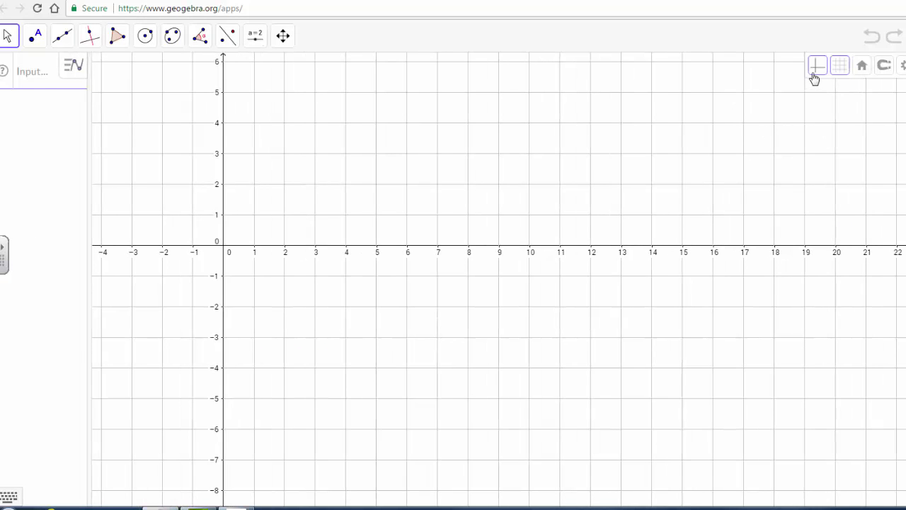
{"action": "left_click", "coordinate": [816, 67]}
{"action": "left_click", "coordinate": [840, 66]}
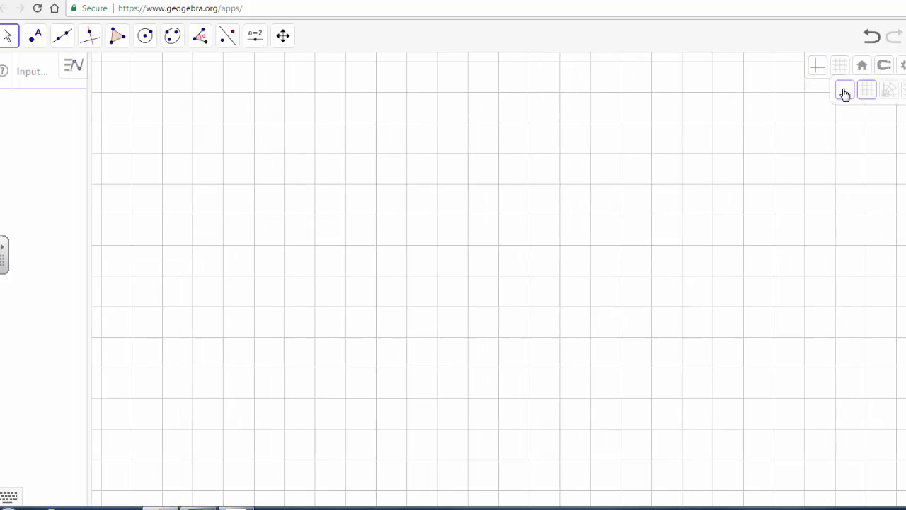
{"action": "left_click", "coordinate": [845, 90]}
Step: Draw a nearly horizontal line through two new points about 6.5 units apart
{"action": "left_click", "coordinate": [62, 35]}
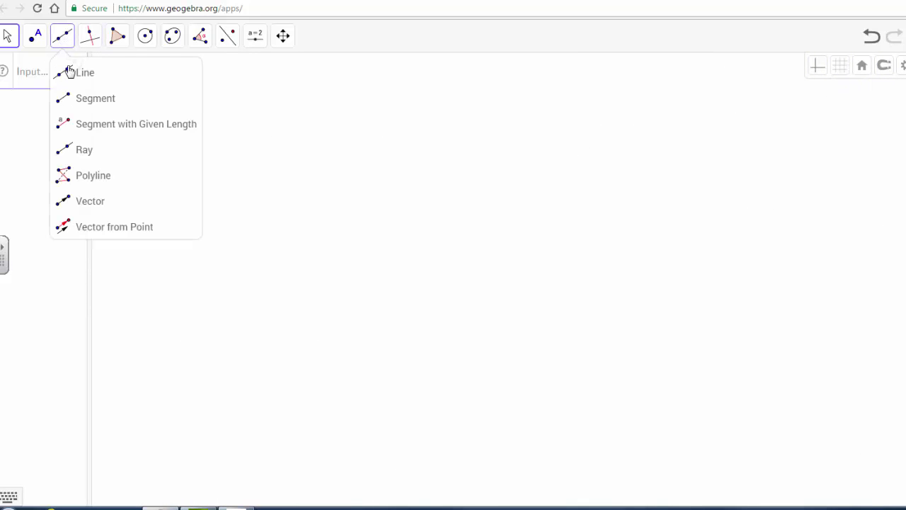
{"action": "left_click", "coordinate": [87, 72]}
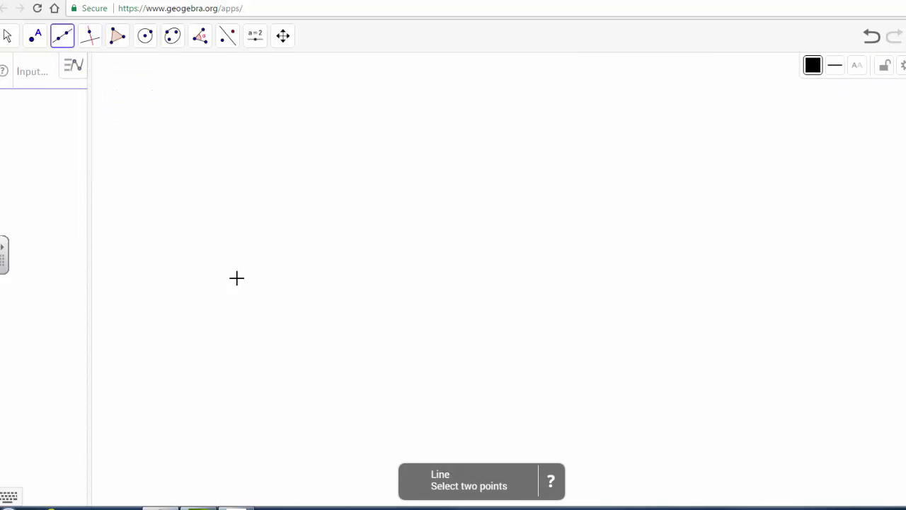
{"action": "left_click", "coordinate": [223, 267]}
{"action": "left_click", "coordinate": [421, 261]}
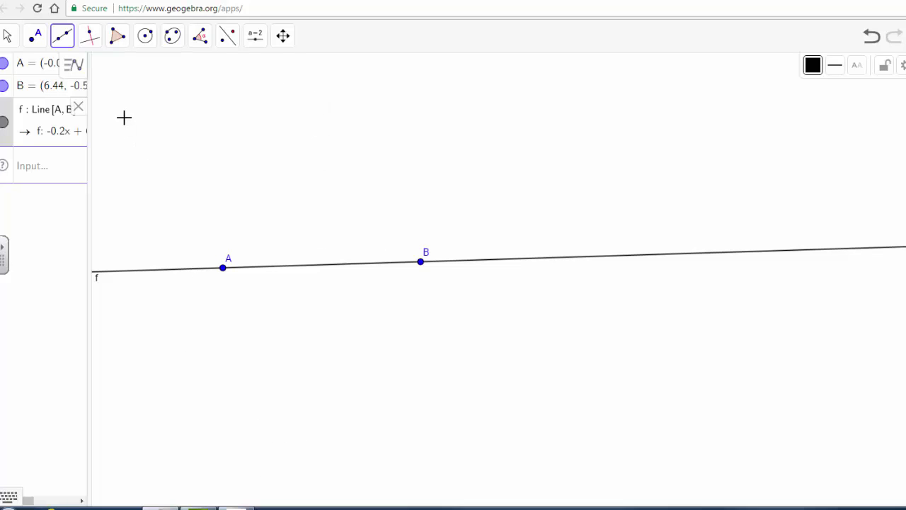
Step: Construct a Compass circle with radius AB, centred on point A of the new line
{"action": "left_click", "coordinate": [145, 37]}
{"action": "left_click", "coordinate": [184, 126]}
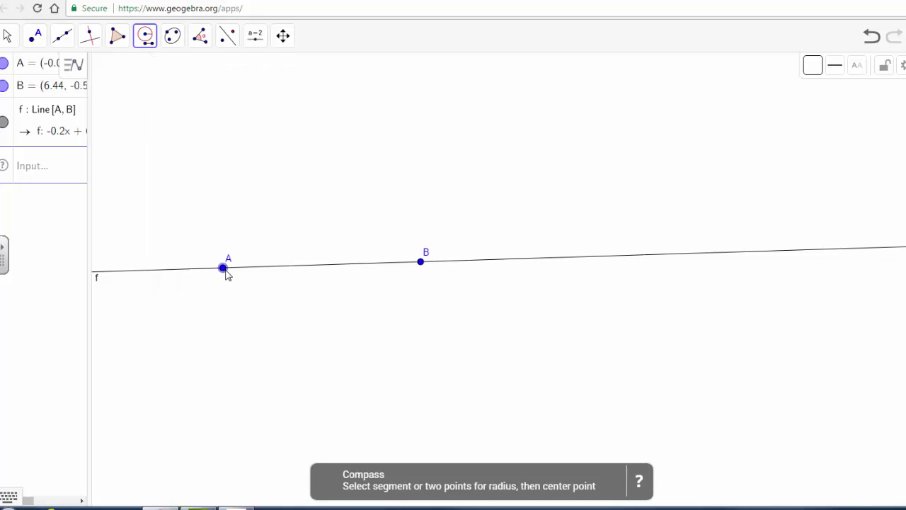
{"action": "left_click", "coordinate": [223, 269]}
{"action": "left_click", "coordinate": [420, 262]}
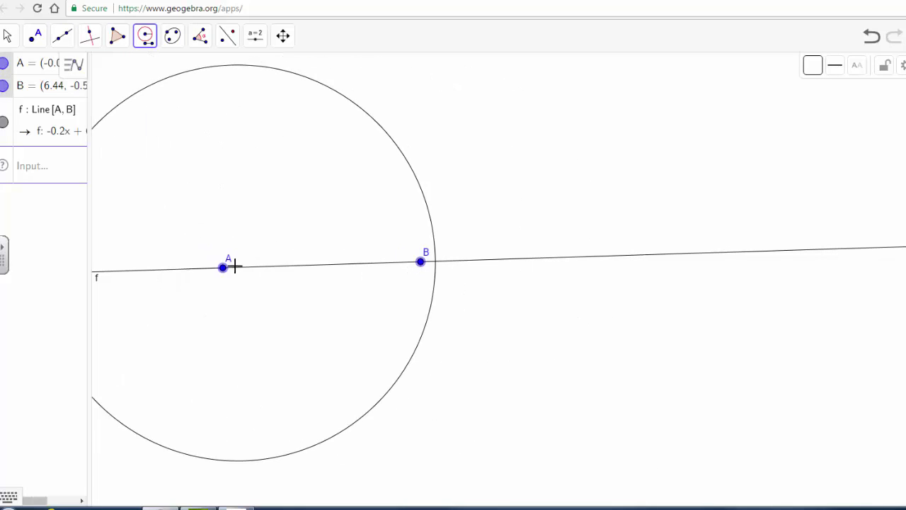
{"action": "left_click", "coordinate": [224, 269]}
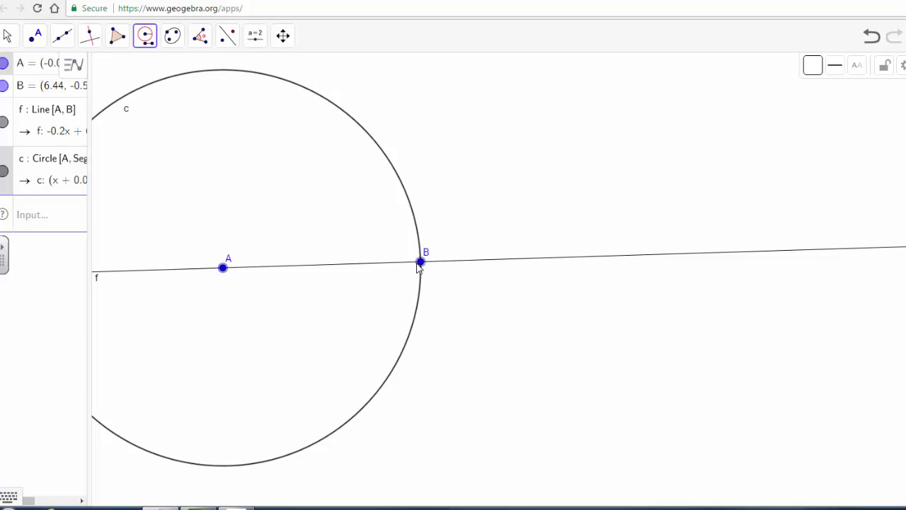
Step: Construct a second Compass circle with radius AB, centred on point B of the line
{"action": "left_click", "coordinate": [421, 263]}
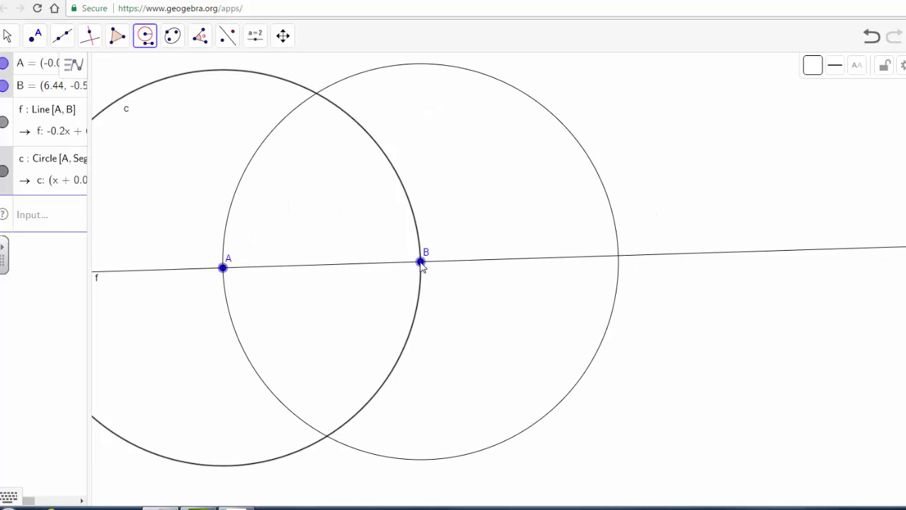
{"action": "left_click", "coordinate": [422, 264]}
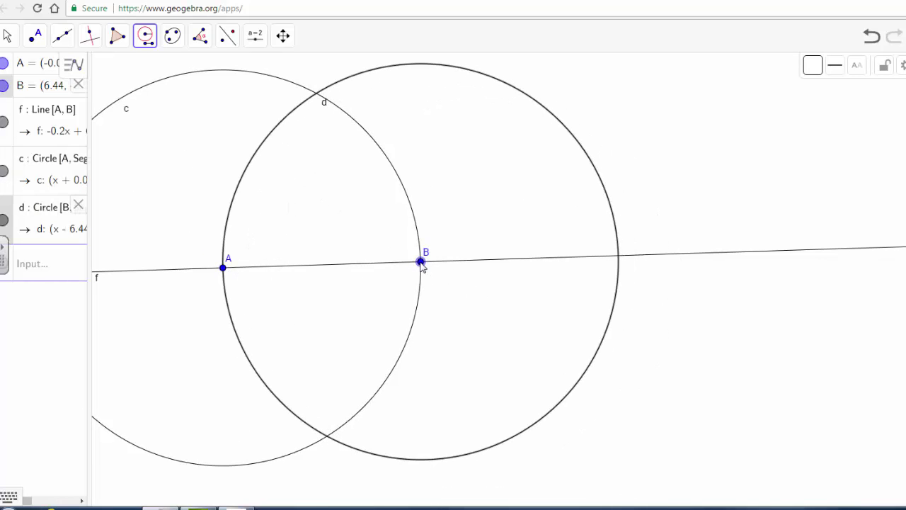
{"action": "left_click", "coordinate": [319, 100]}
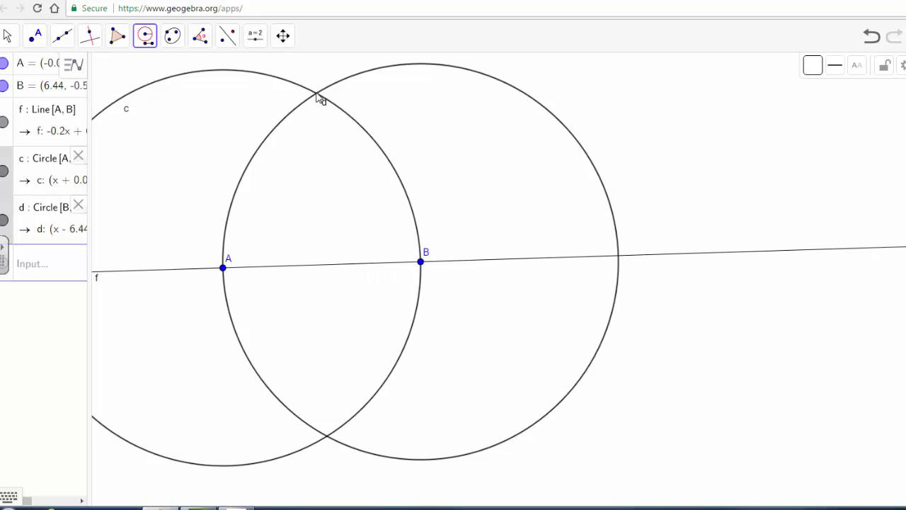
{"action": "left_click", "coordinate": [500, 77]}
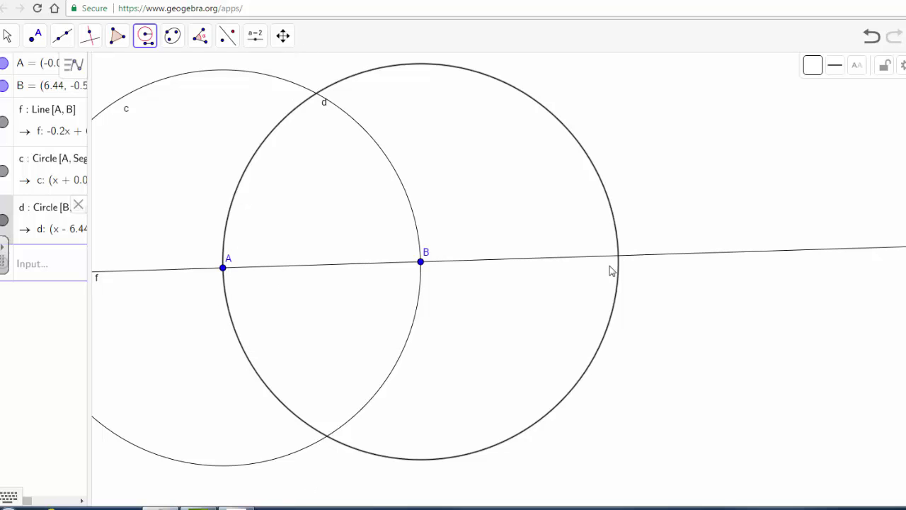
Step: Mark both intersection points of the two circles with the Intersect tool
{"action": "scroll", "coordinate": [712, 307], "scroll_direction": "down", "scroll_amount": 1}
{"action": "scroll", "coordinate": [712, 307], "scroll_direction": "down", "scroll_amount": 2}
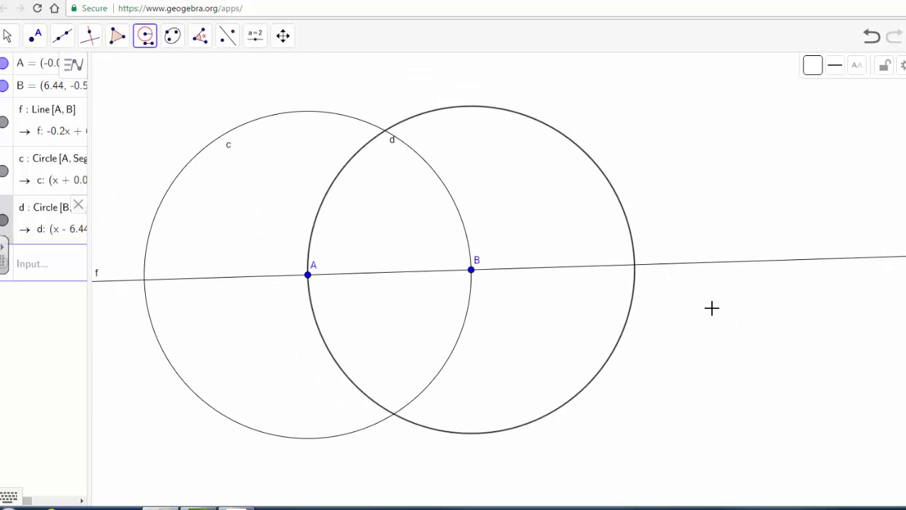
{"action": "left_click", "coordinate": [35, 35]}
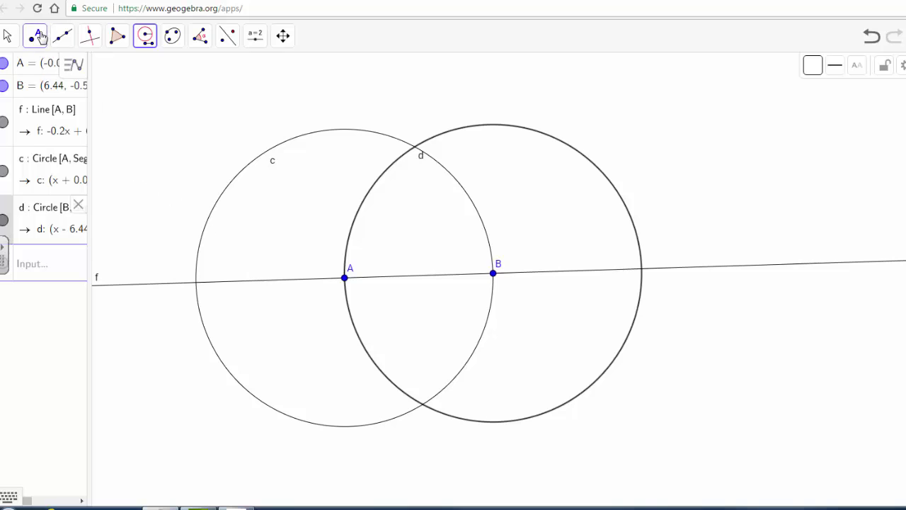
{"action": "left_click", "coordinate": [55, 150]}
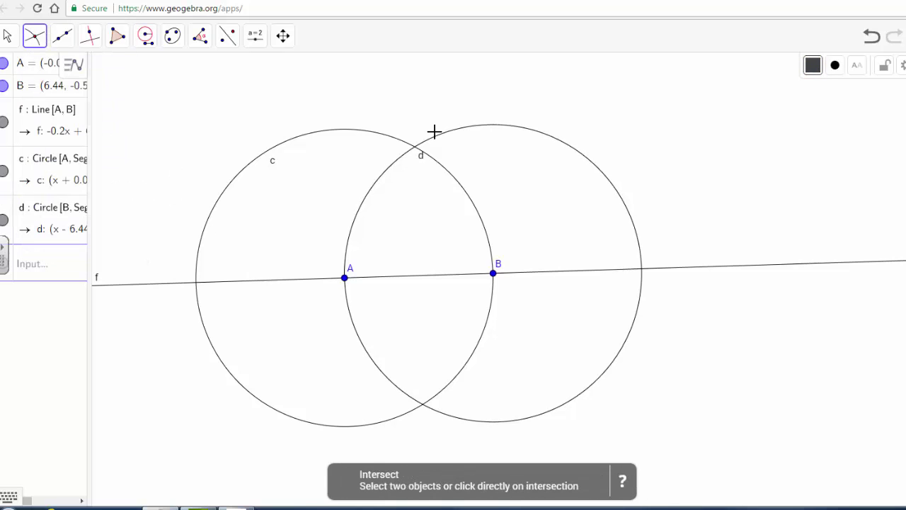
{"action": "left_click", "coordinate": [389, 138]}
{"action": "left_click", "coordinate": [389, 172]}
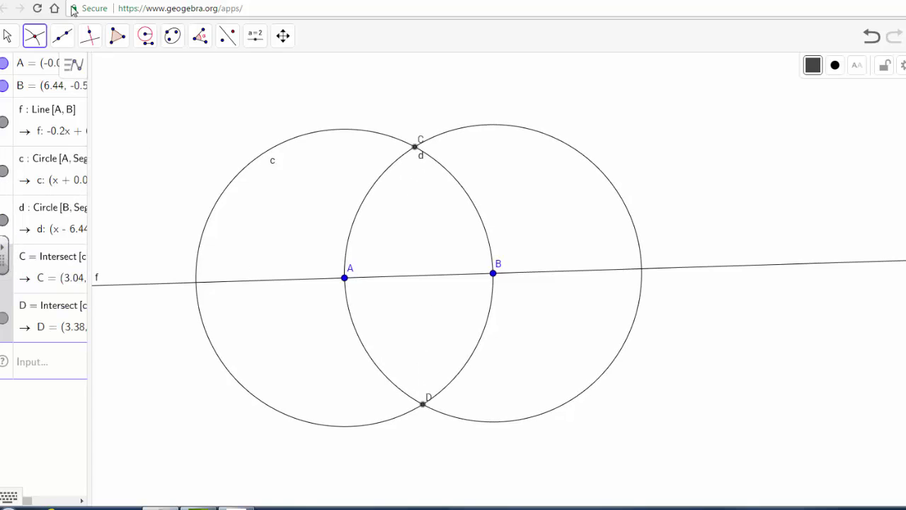
Step: Draw a line through the two circle intersection points C and D
{"action": "left_click", "coordinate": [62, 35]}
{"action": "left_click", "coordinate": [83, 74]}
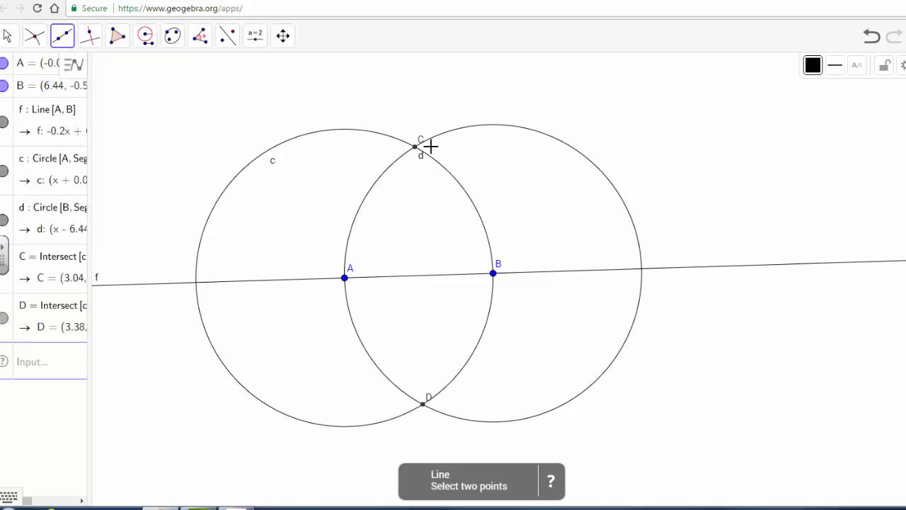
{"action": "left_click", "coordinate": [415, 146]}
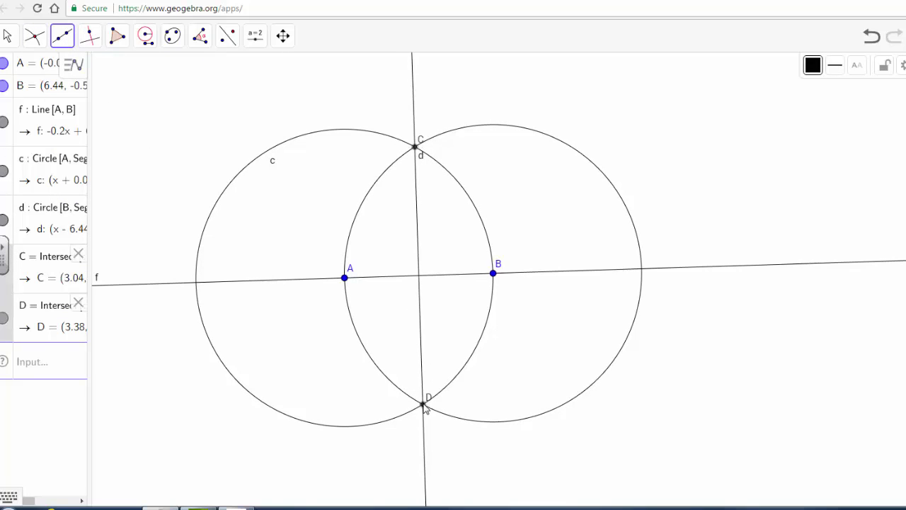
{"action": "left_click", "coordinate": [423, 405]}
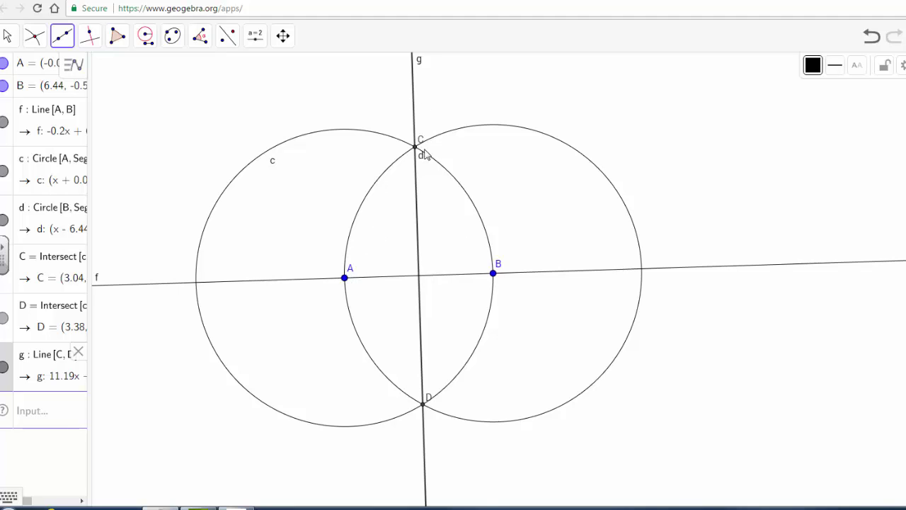
{"action": "left_click", "coordinate": [494, 273]}
Step: Draw a thick, solid, dark red segment from point A to point C as the first side of the rhombus
{"action": "left_click", "coordinate": [58, 41]}
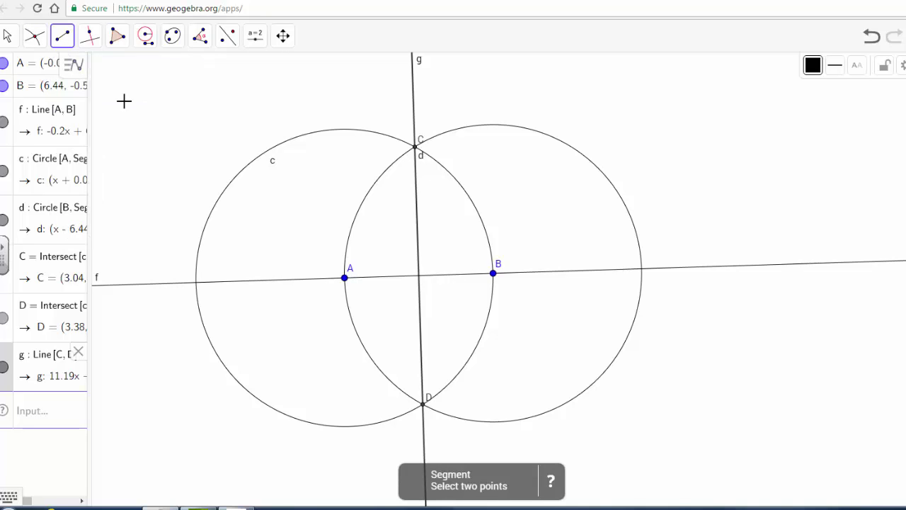
{"action": "left_click", "coordinate": [813, 66]}
{"action": "left_click", "coordinate": [862, 111]}
{"action": "left_click", "coordinate": [829, 70]}
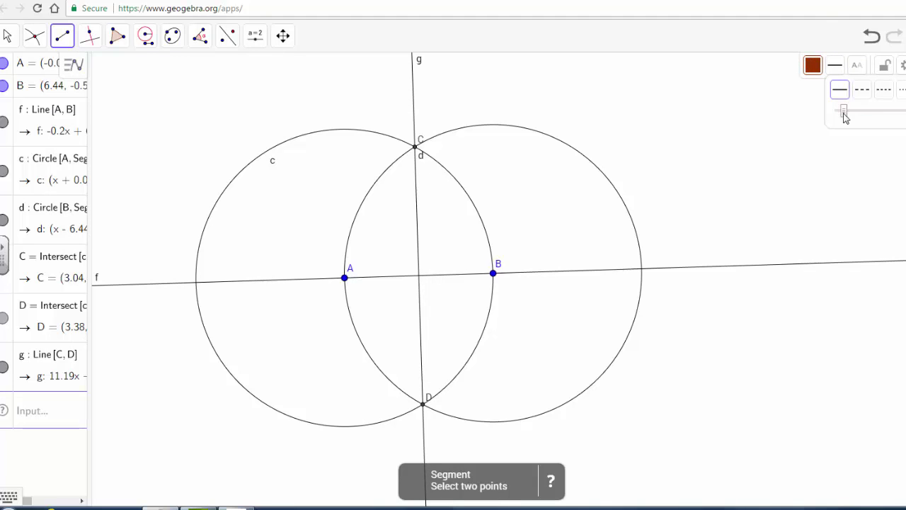
{"action": "left_click_drag", "start_coordinate": [844, 112], "coordinate": [905, 114]}
{"action": "left_click", "coordinate": [346, 277]}
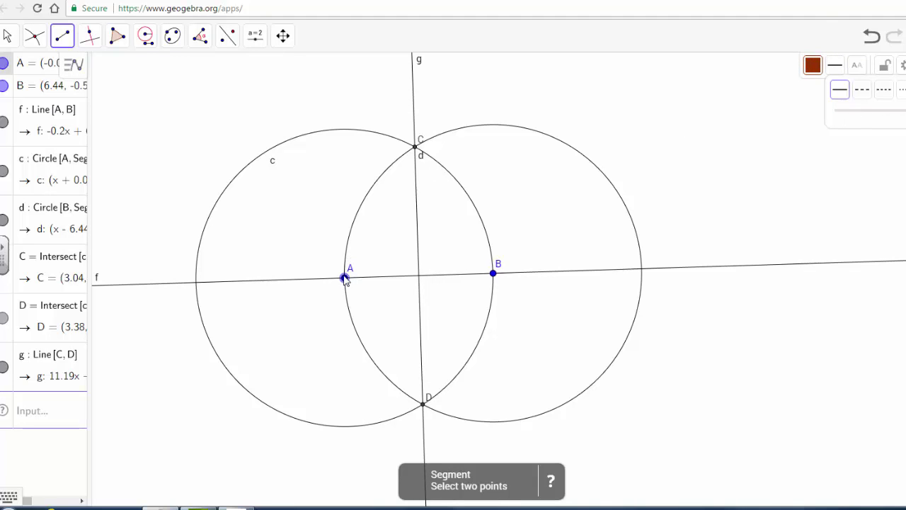
{"action": "left_click", "coordinate": [416, 147]}
Step: Complete the rhombus outline with matching thick red segments from C to B, B to D and D to A
{"action": "left_click", "coordinate": [416, 149]}
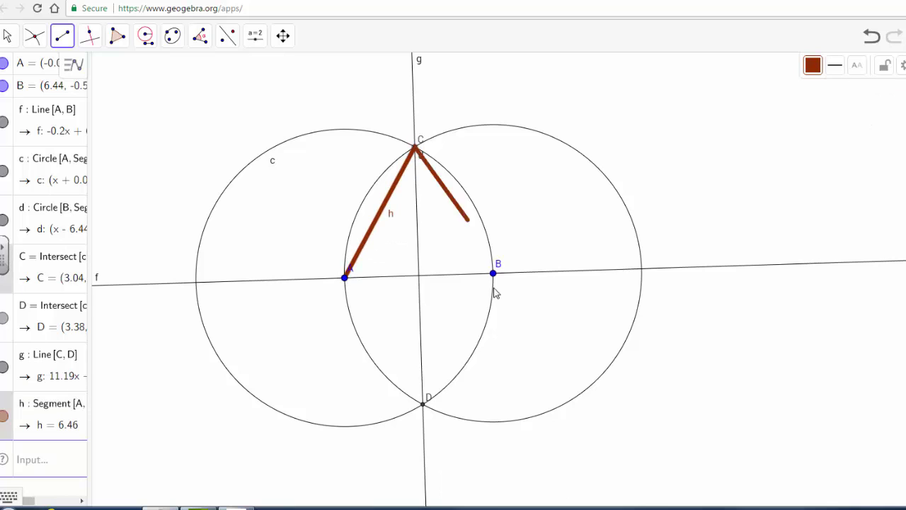
{"action": "left_click", "coordinate": [493, 273]}
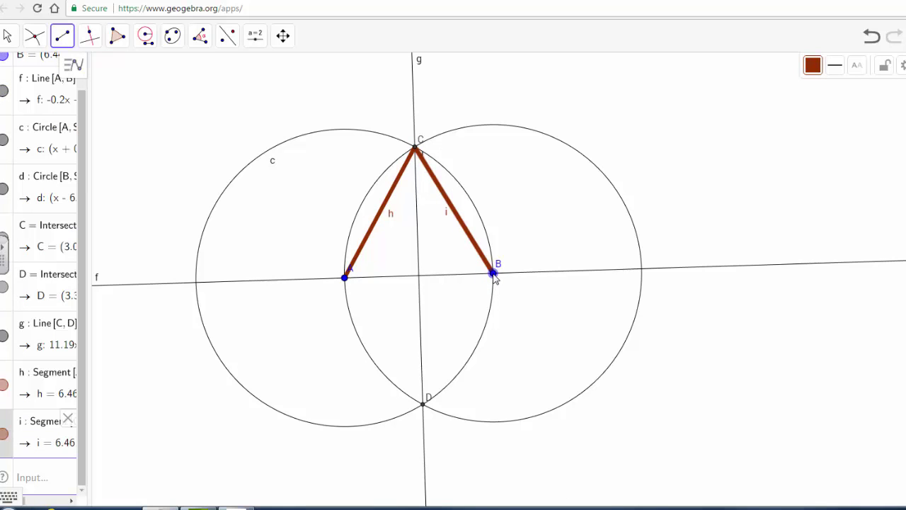
{"action": "left_click", "coordinate": [423, 402]}
{"action": "left_click", "coordinate": [423, 402]}
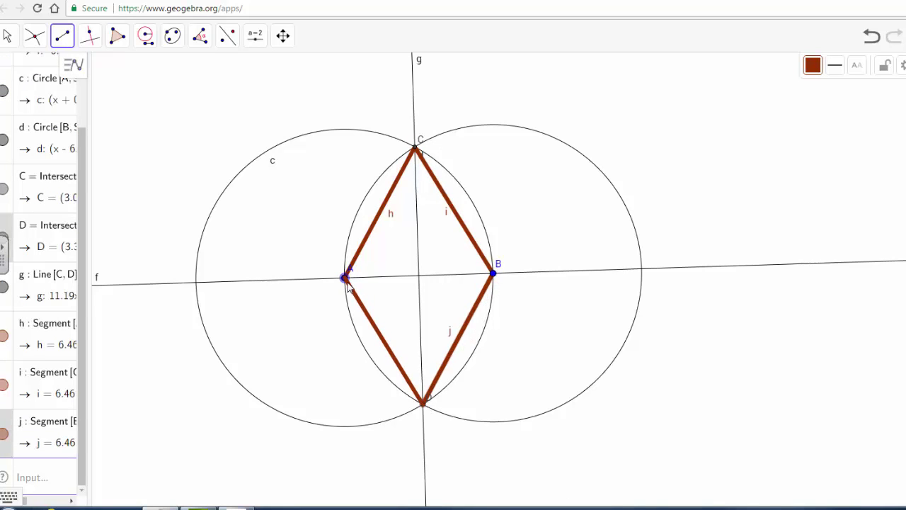
{"action": "left_click", "coordinate": [345, 278]}
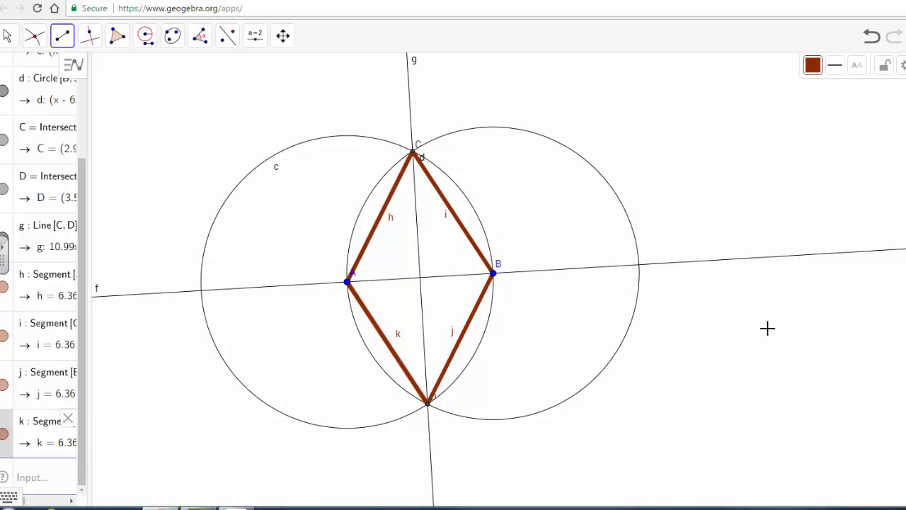